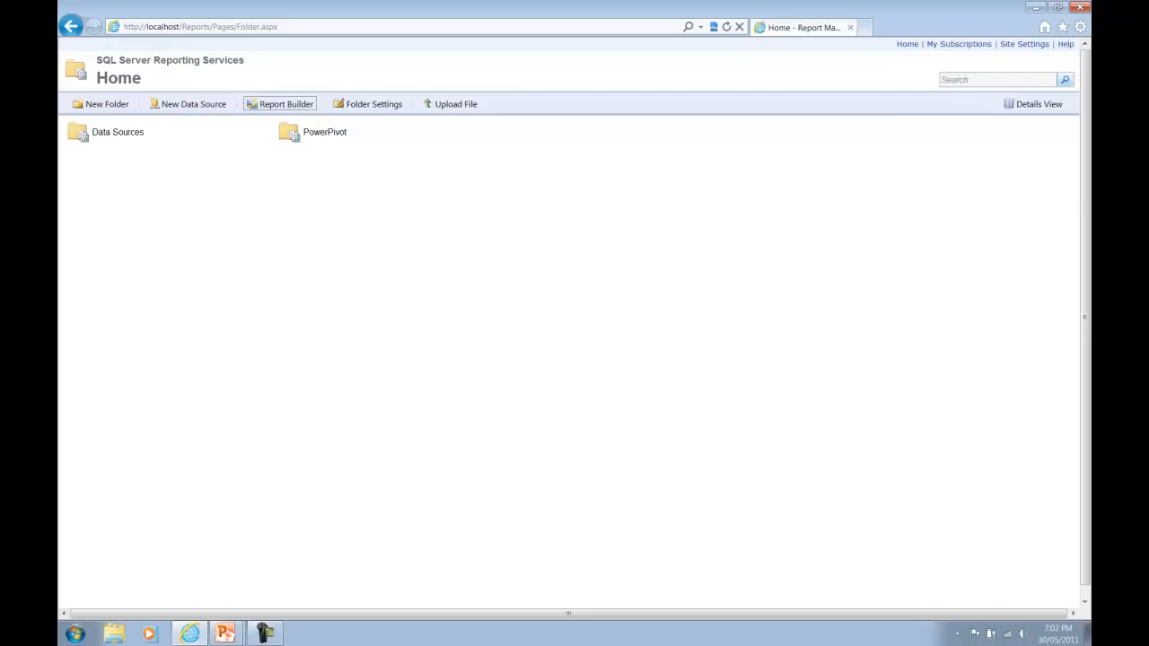
Launch Report Builder from the report server's Home page and start a new report with the Map Wizard.
click(277, 112)
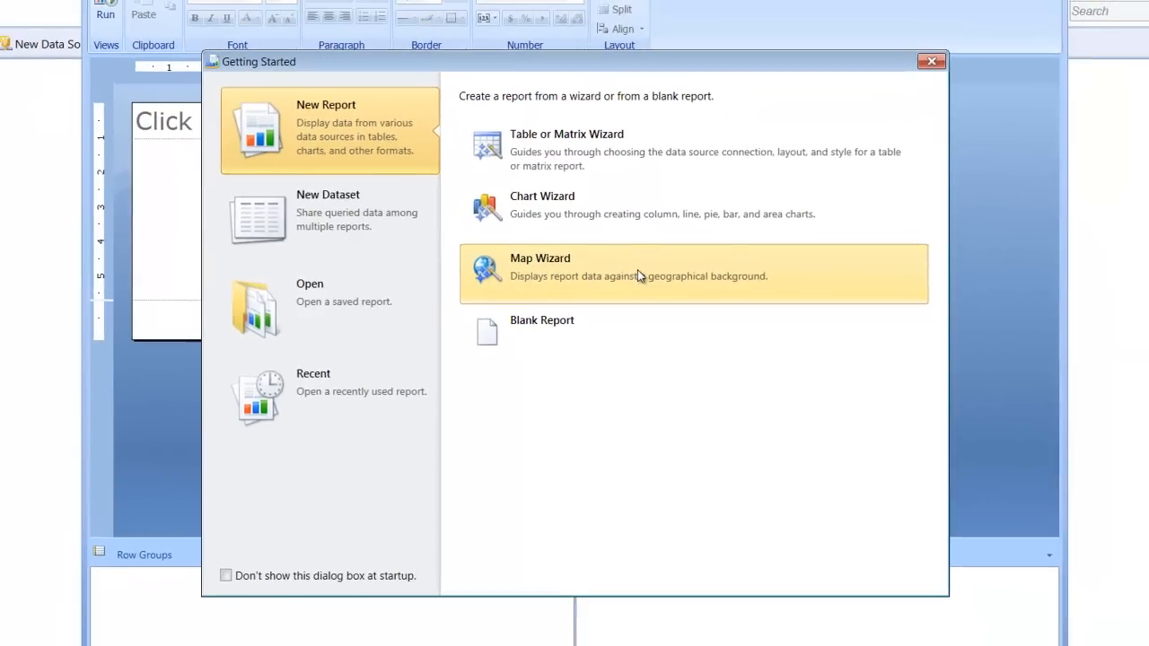
click(649, 269)
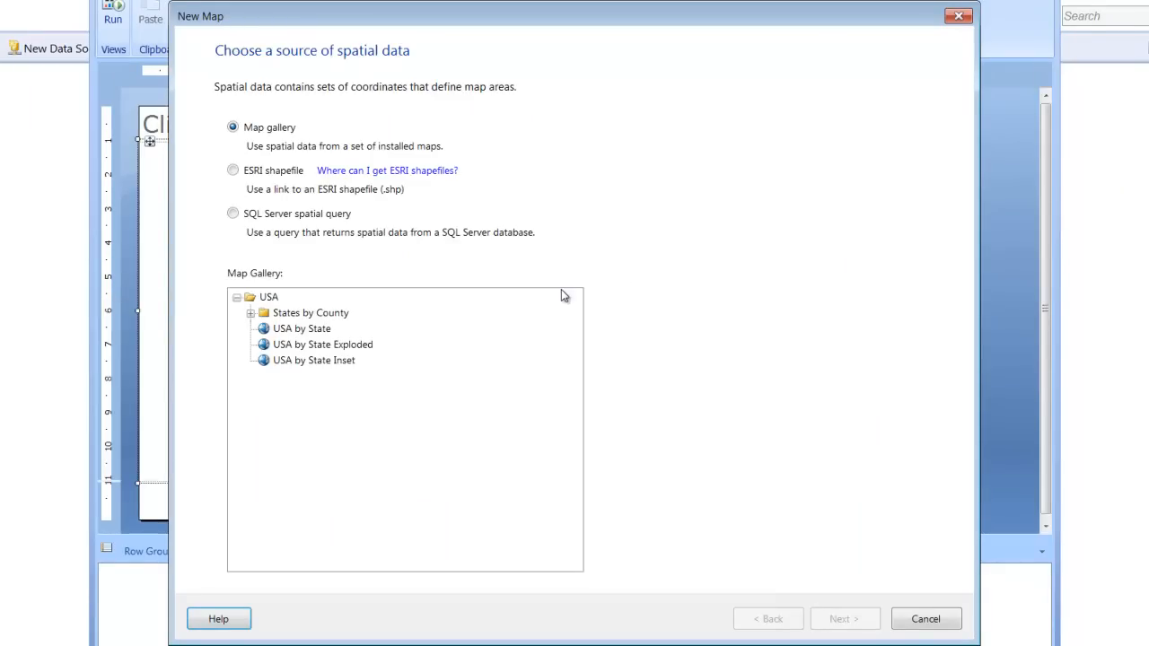
Base the map on a SQL Server spatial query, adding a new dataset that uses the EDU DataSource connection.
click(289, 215)
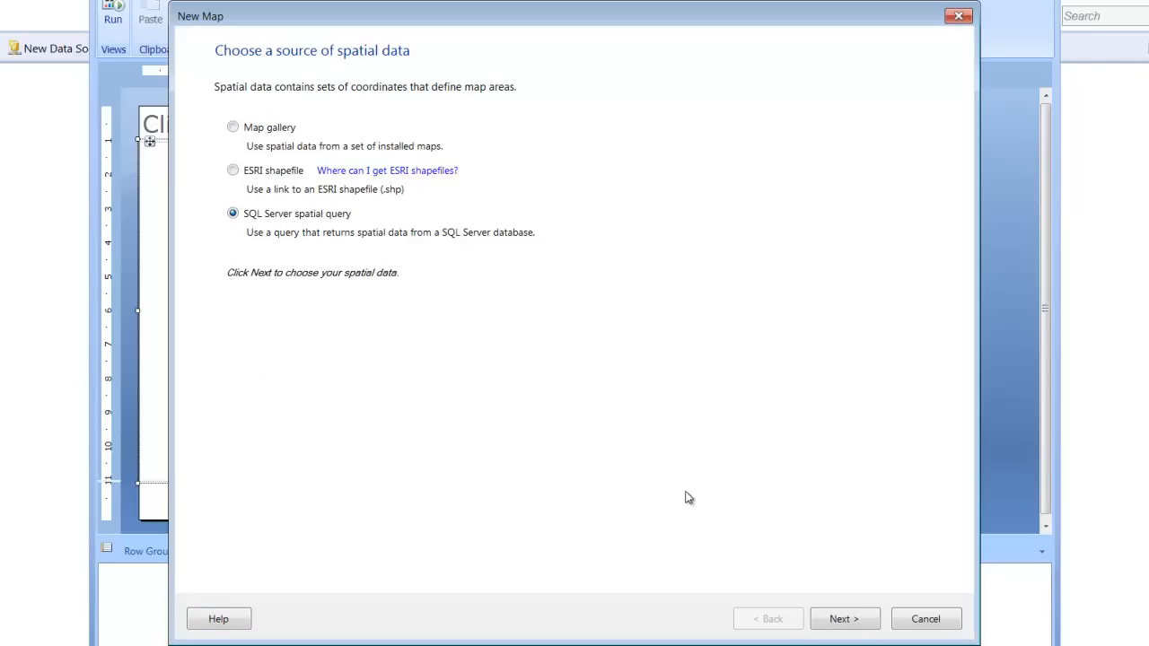
click(854, 628)
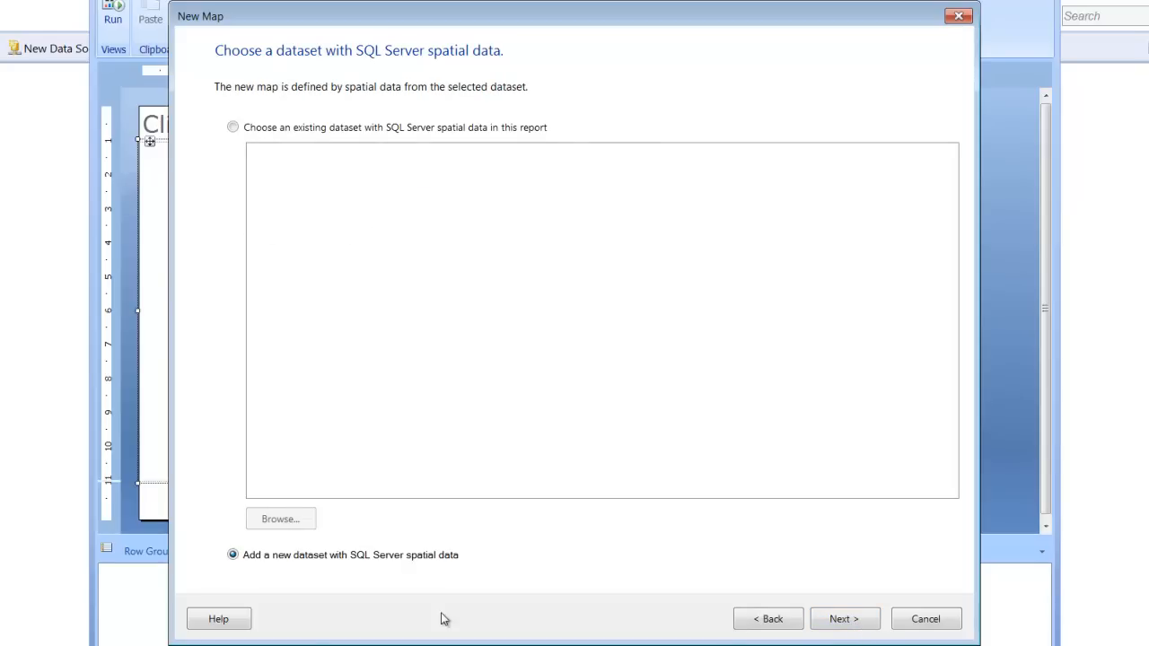
click(854, 626)
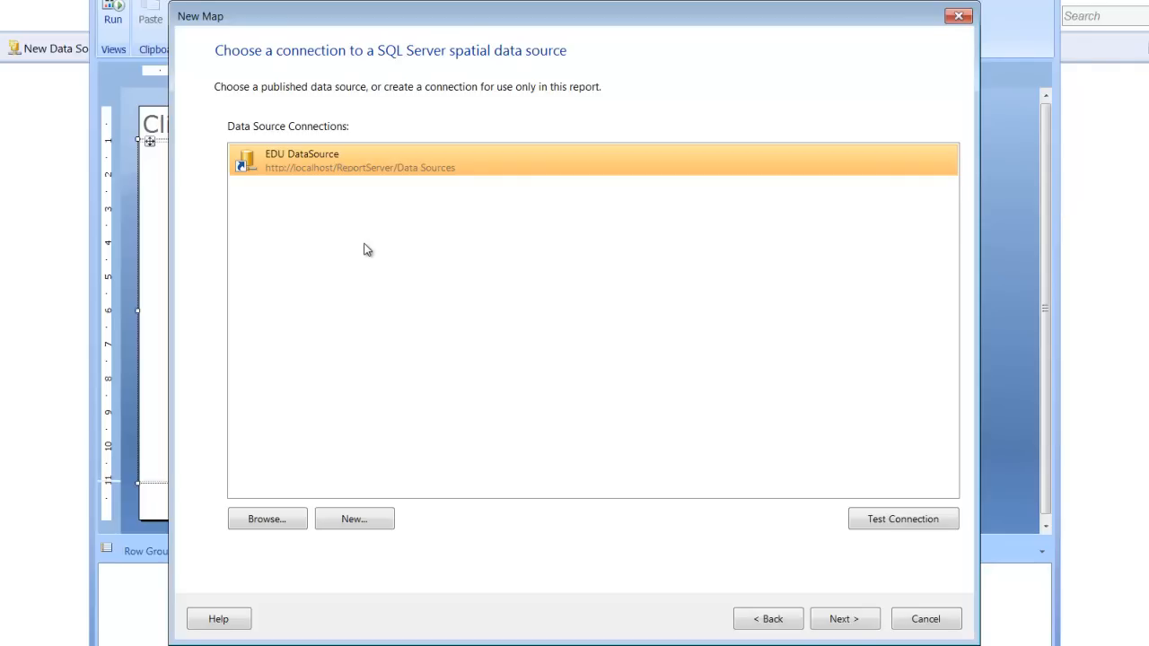
click(834, 620)
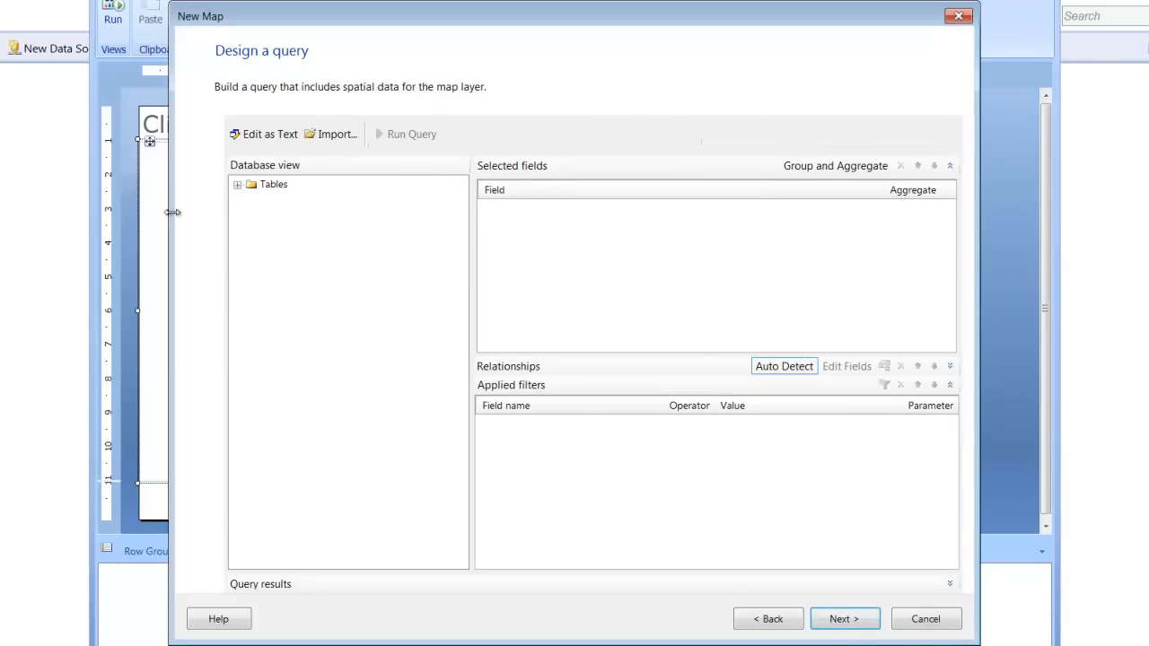
Build the dataset query from all fields of the ACT table except id, and accept it in text form.
click(238, 185)
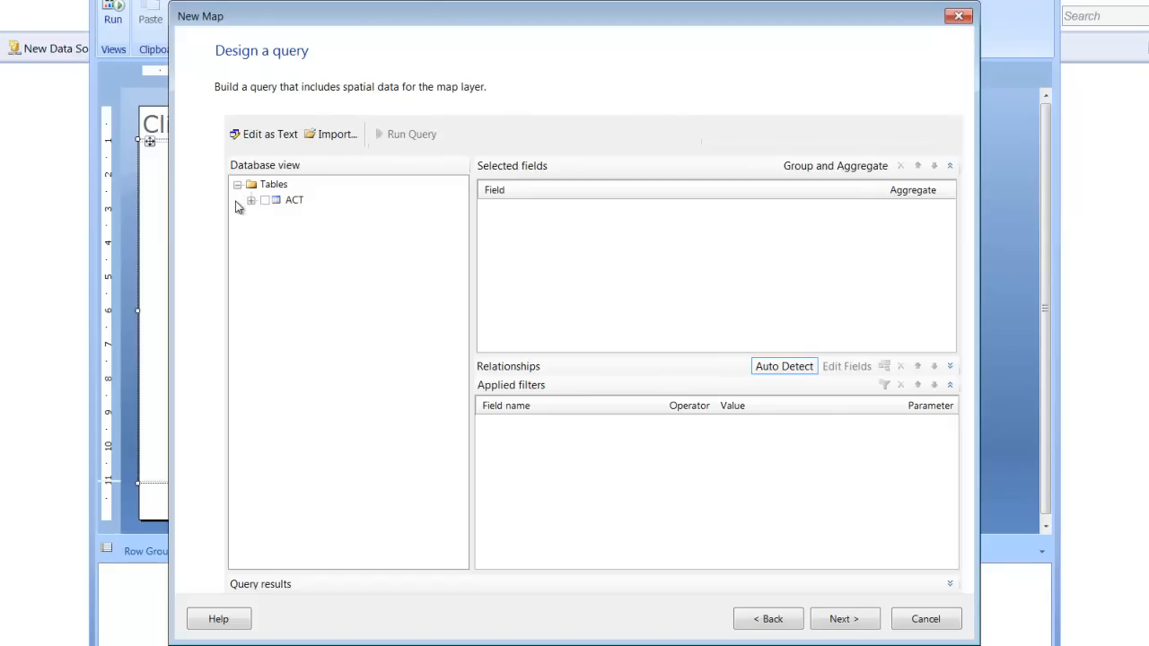
click(264, 200)
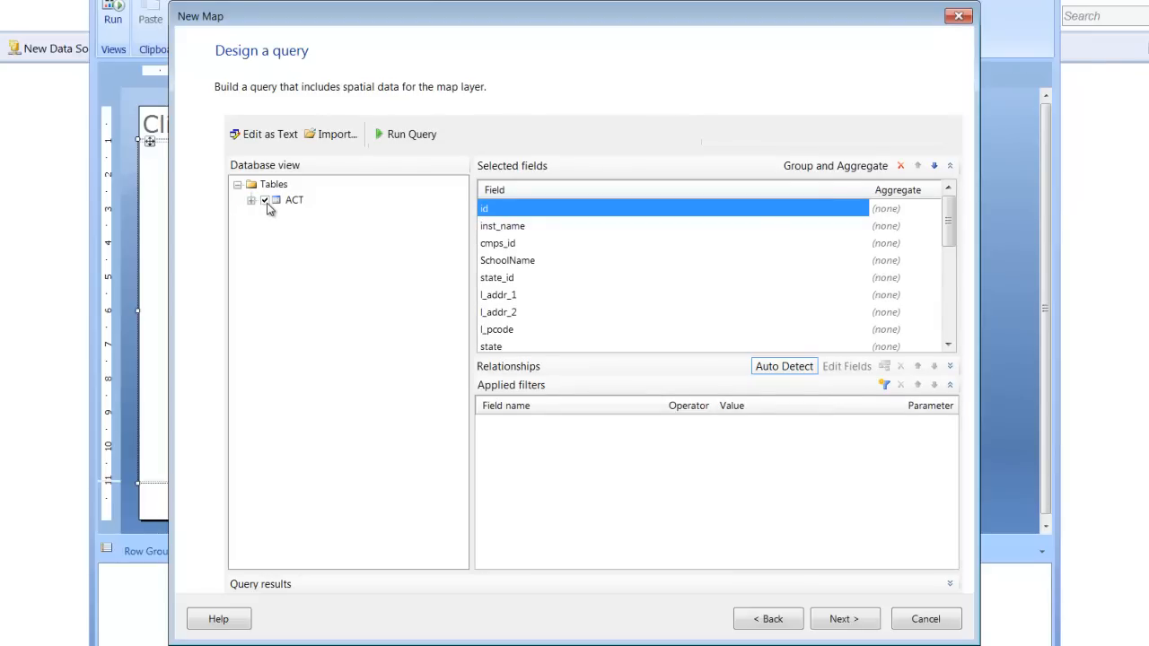
click(251, 200)
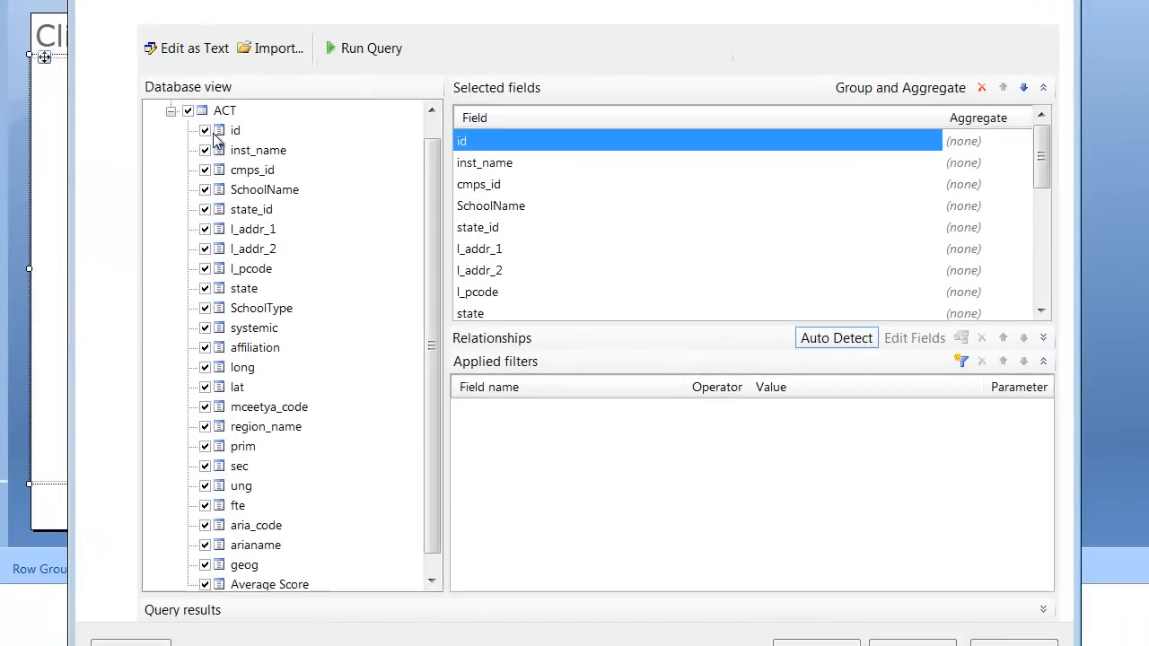
click(204, 131)
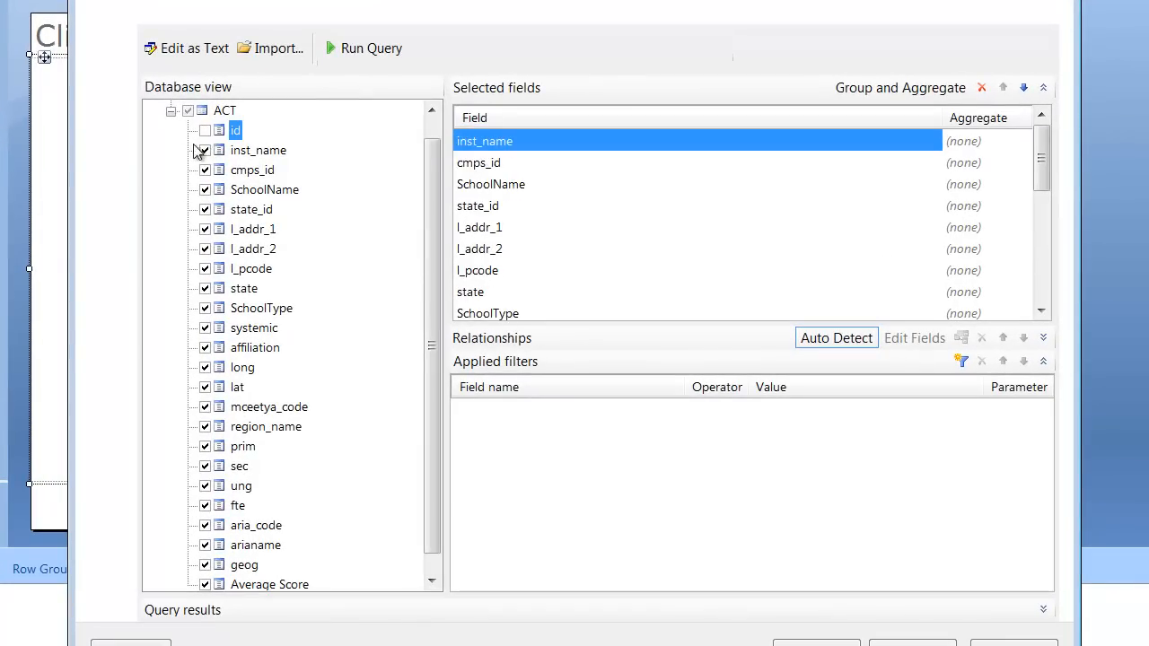
click(173, 55)
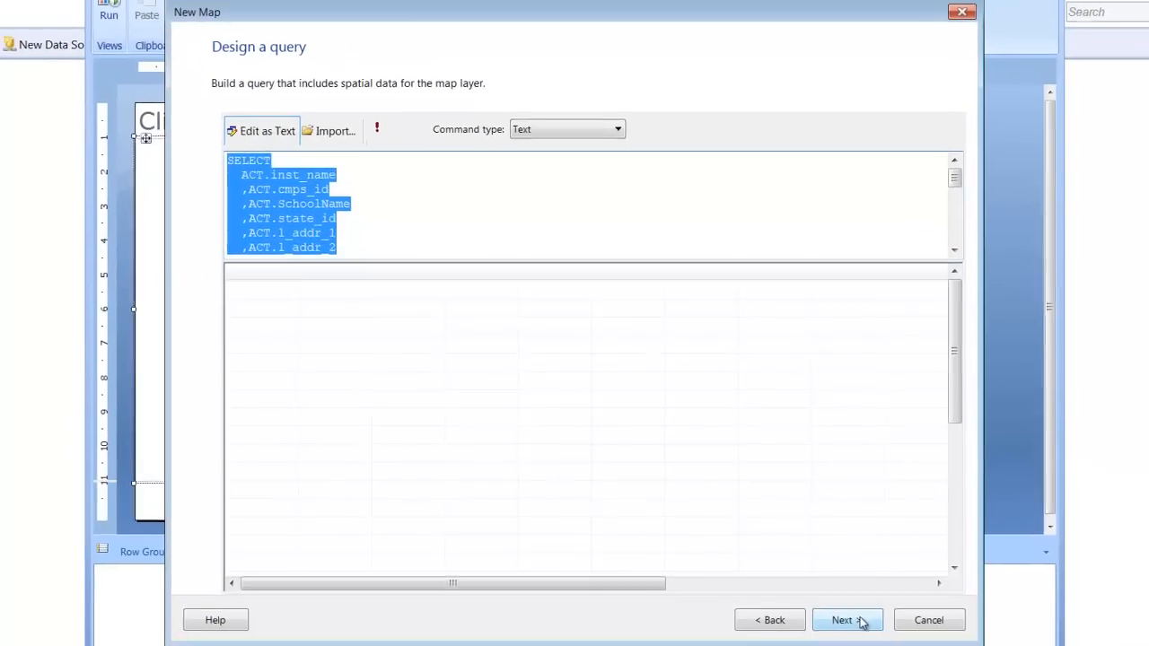
click(913, 644)
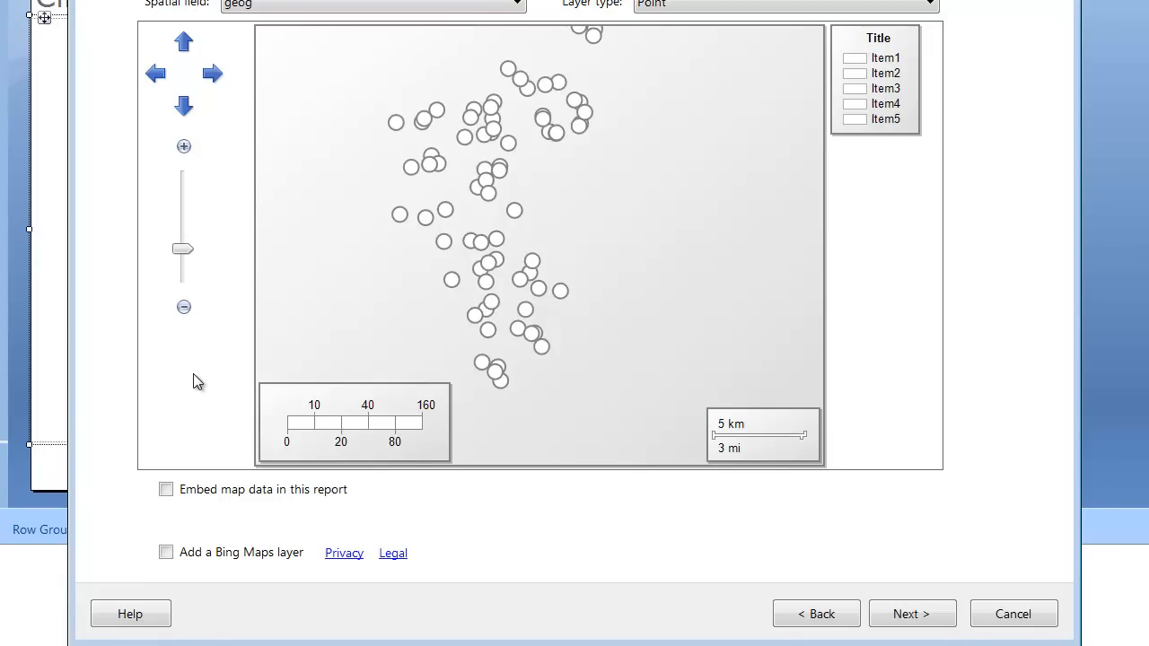
Add a Bing Maps layer behind the spatial points and accept the map view options.
click(167, 554)
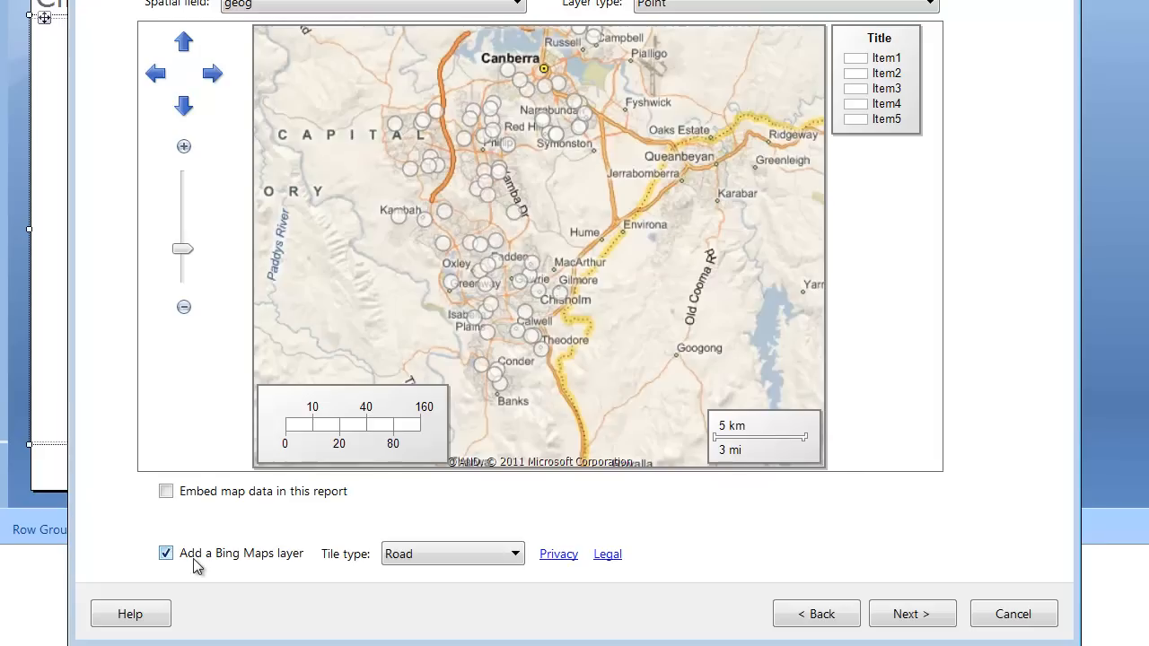
click(914, 626)
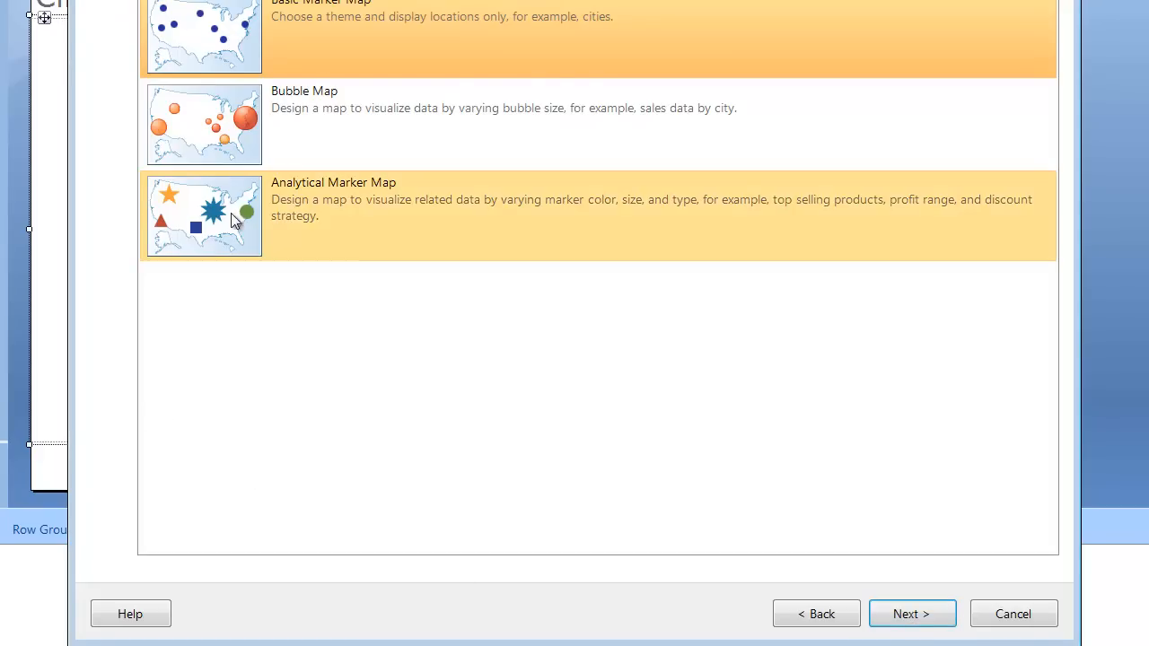
Choose the Analytical Marker Map visualization and use DataSet1 as its analytical dataset.
click(244, 196)
click(928, 614)
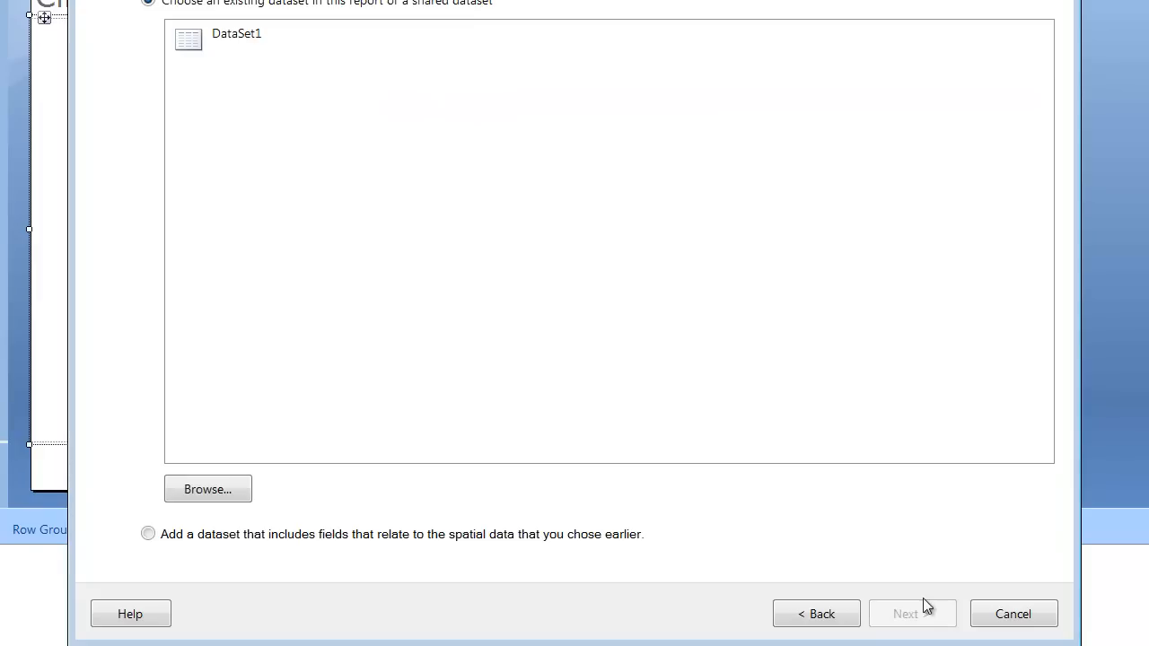
click(211, 40)
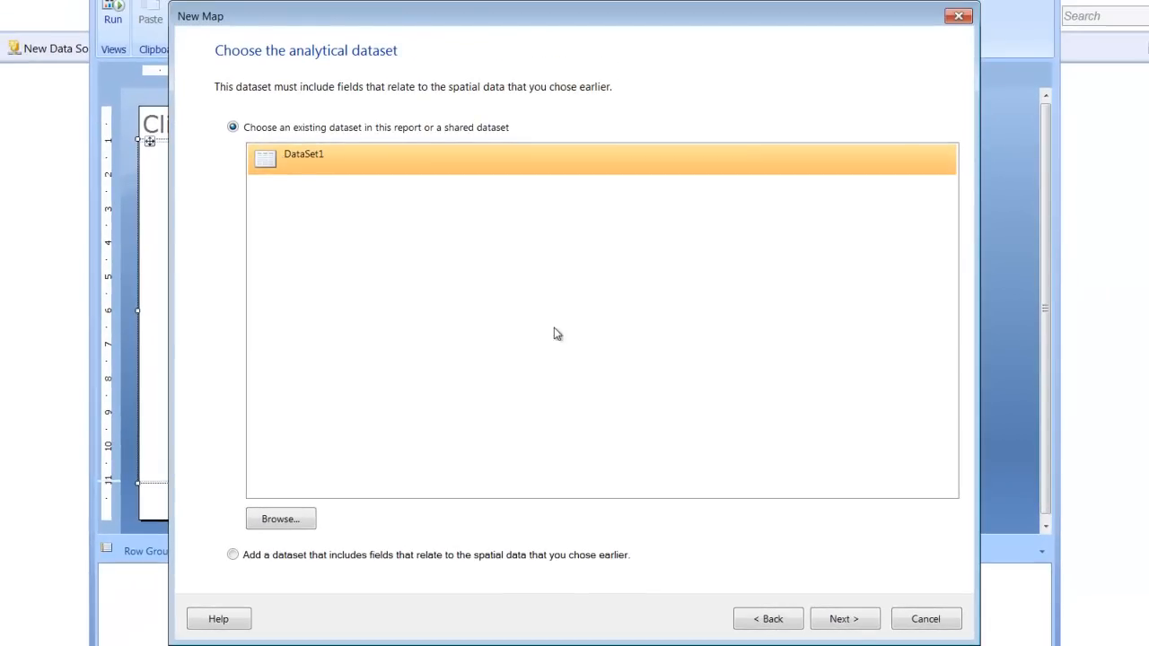
click(852, 619)
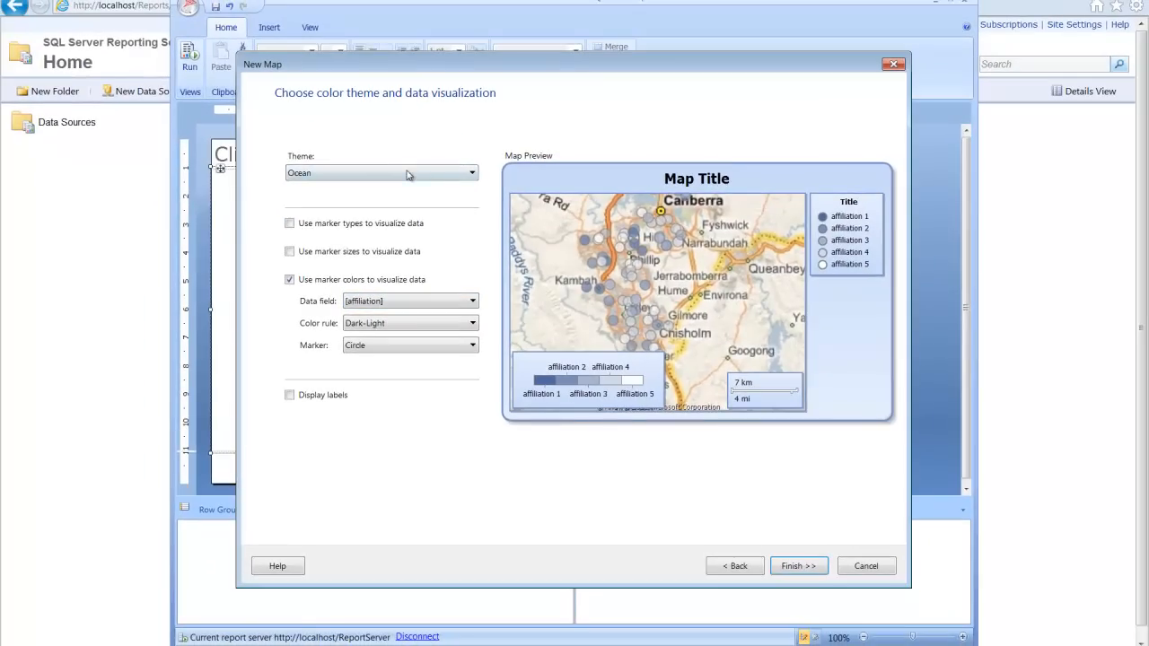
Color the markers by [Sum(Average_Score)] with the Red-Yellow-Green color rule and finish the map.
click(386, 147)
click(421, 173)
click(367, 306)
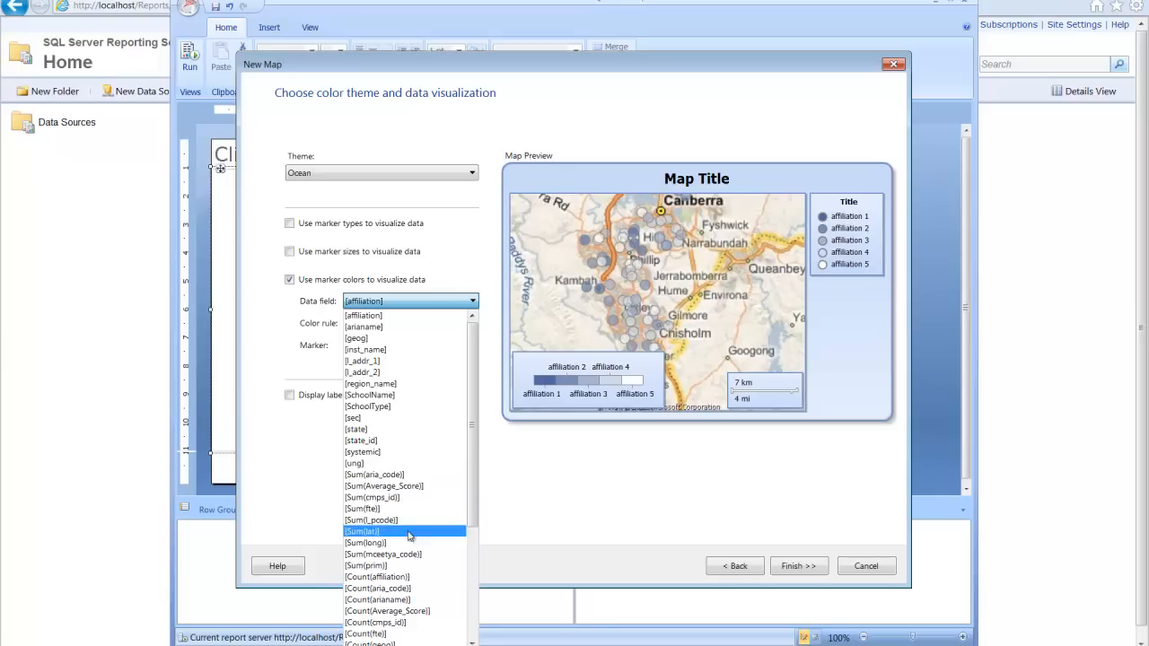
click(417, 490)
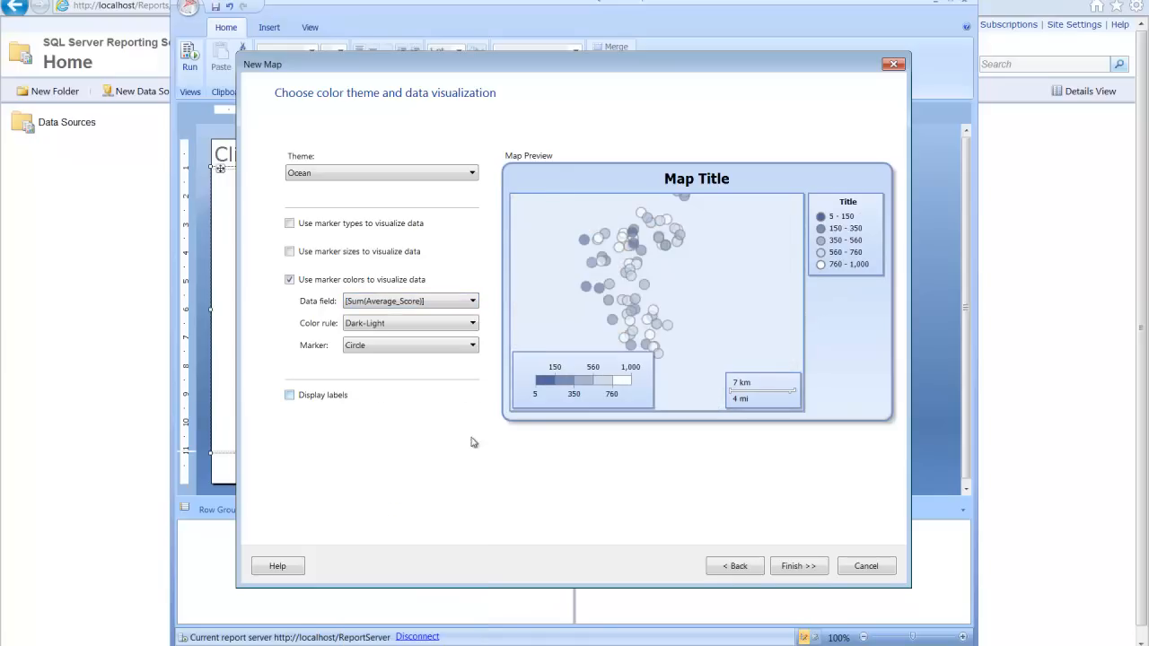
click(395, 326)
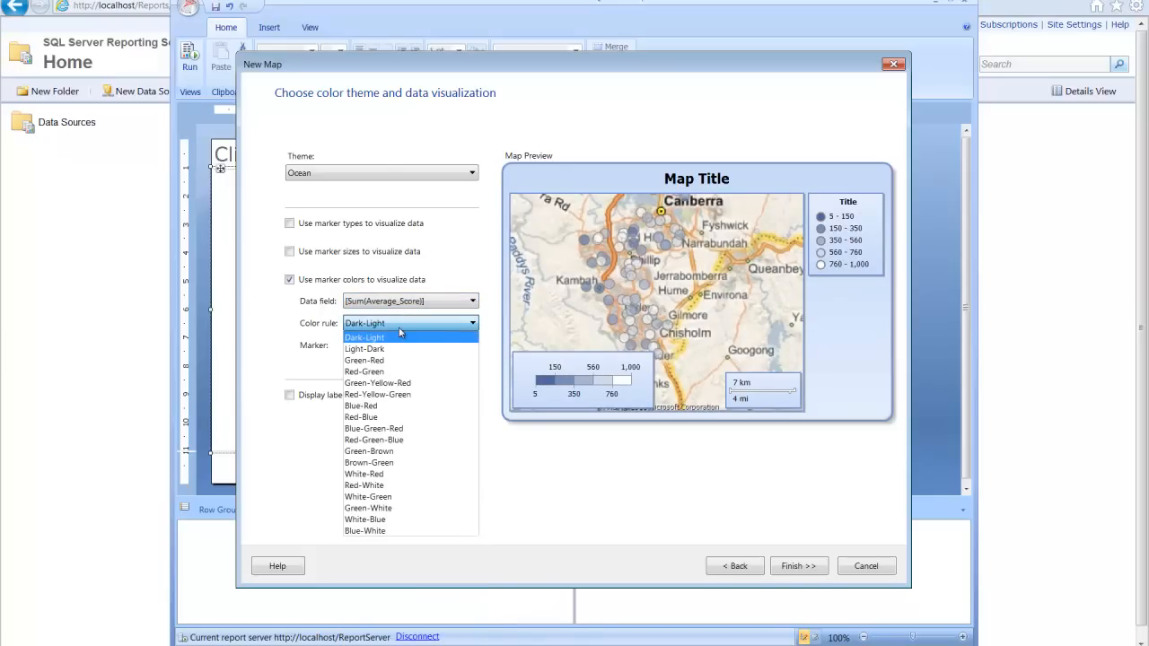
click(395, 395)
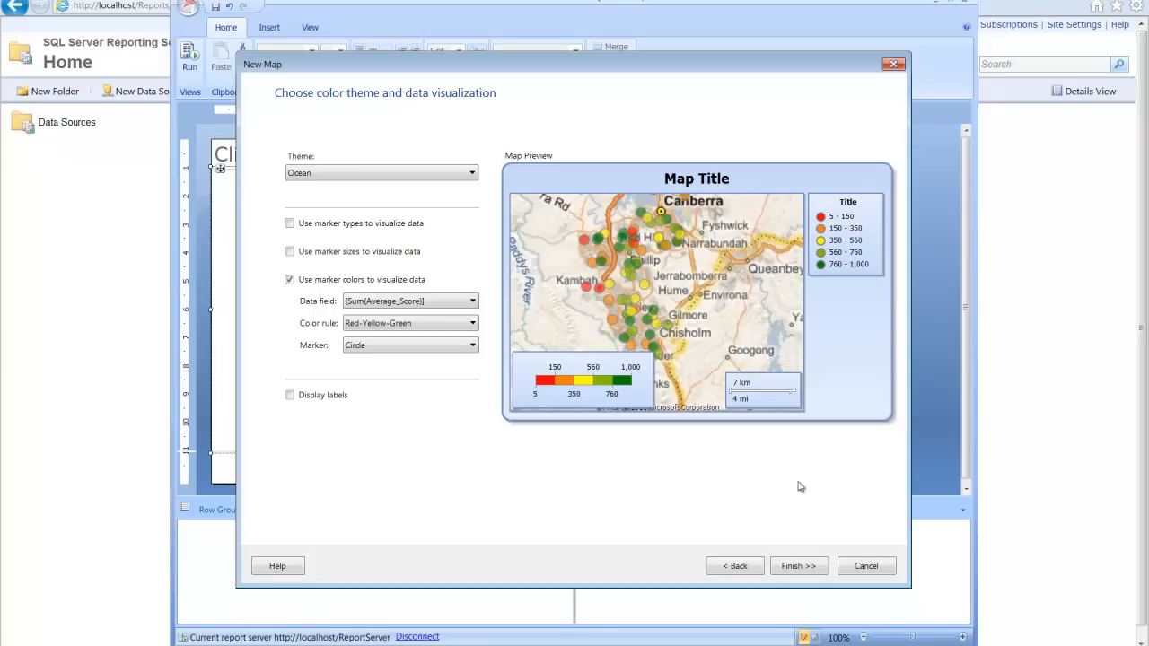
click(792, 572)
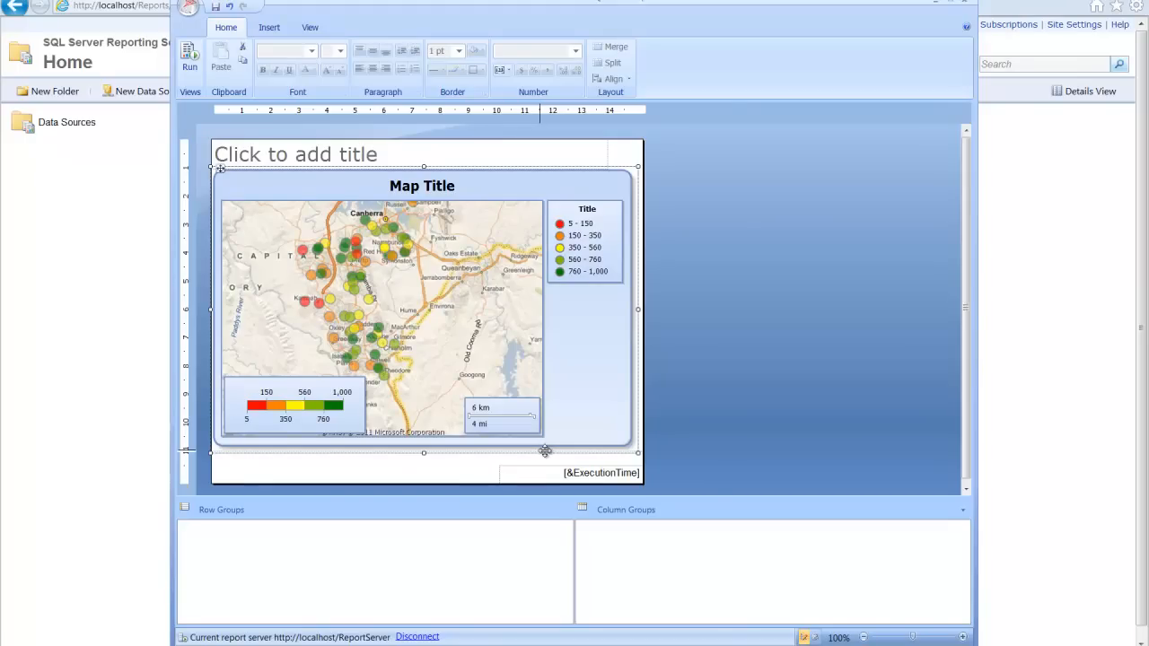
Title the report "Suburb Performance" and save it to the report server under the name Map.
click(350, 154)
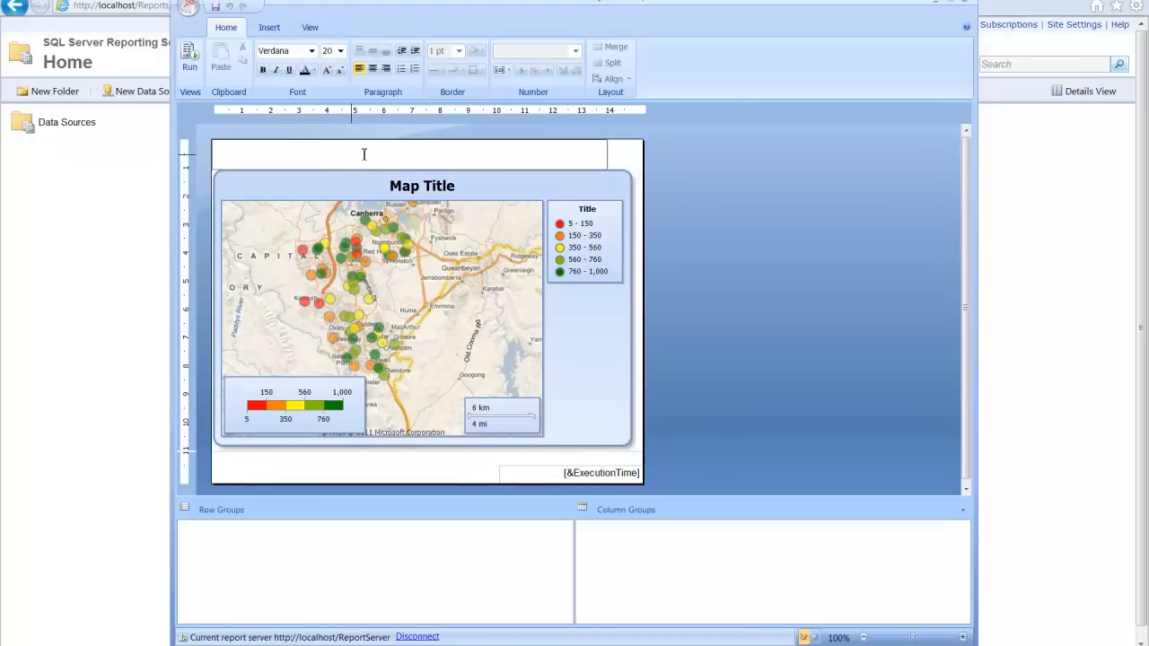
text(Suburb Performance)
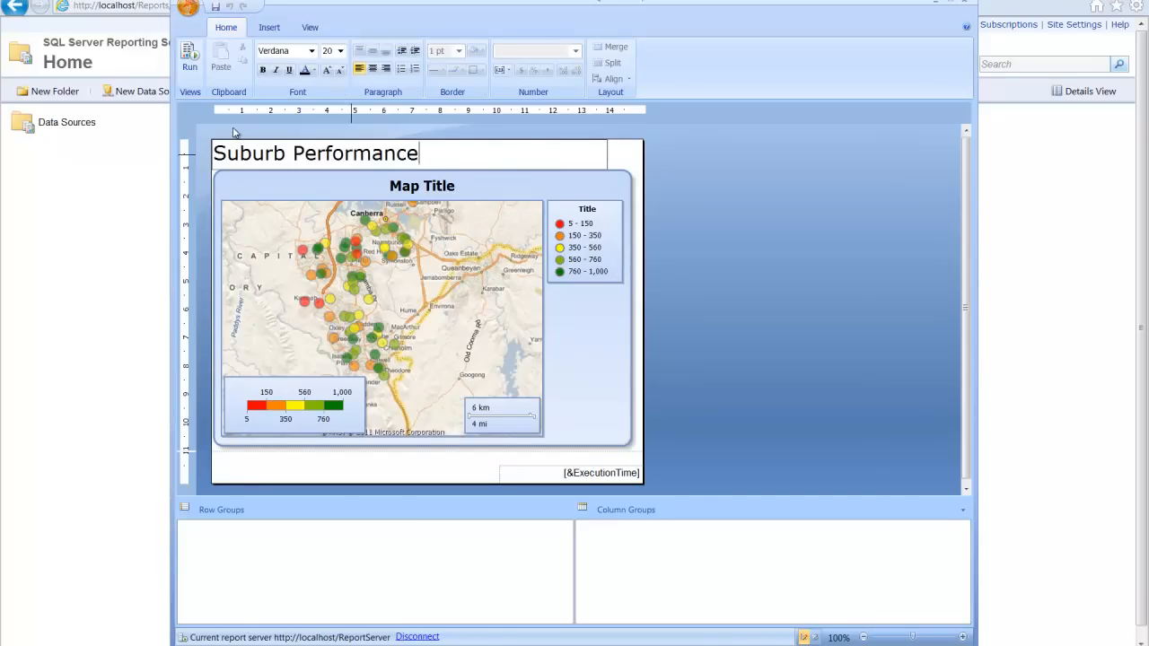
key(ctrl+s)
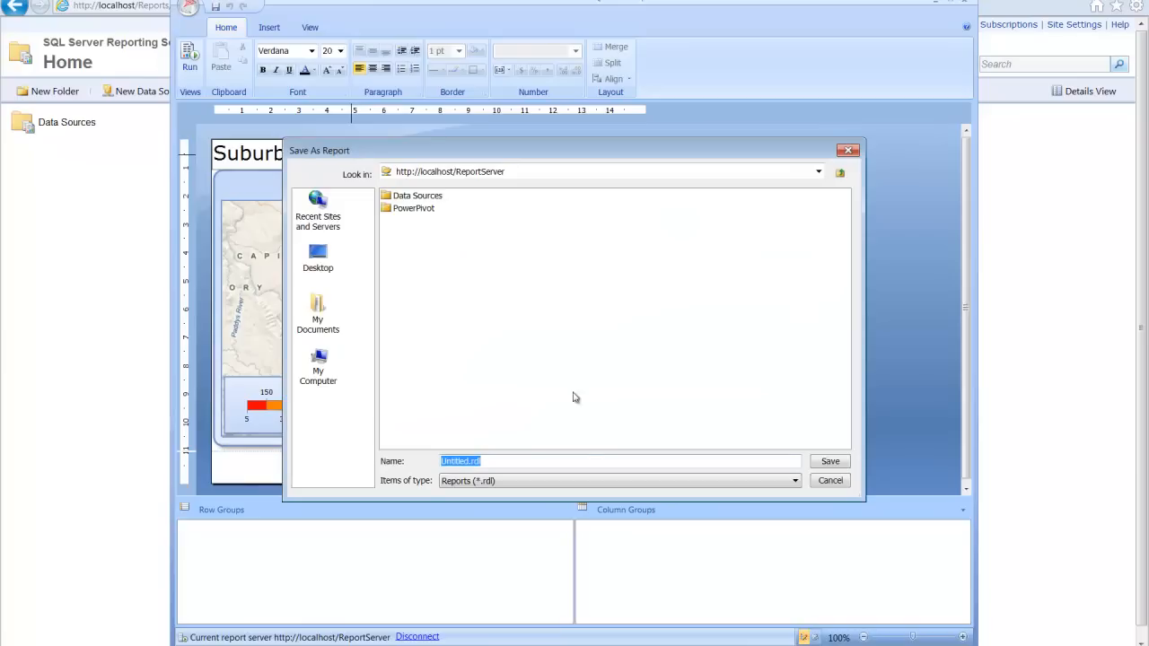
text(Map)
key(Return)
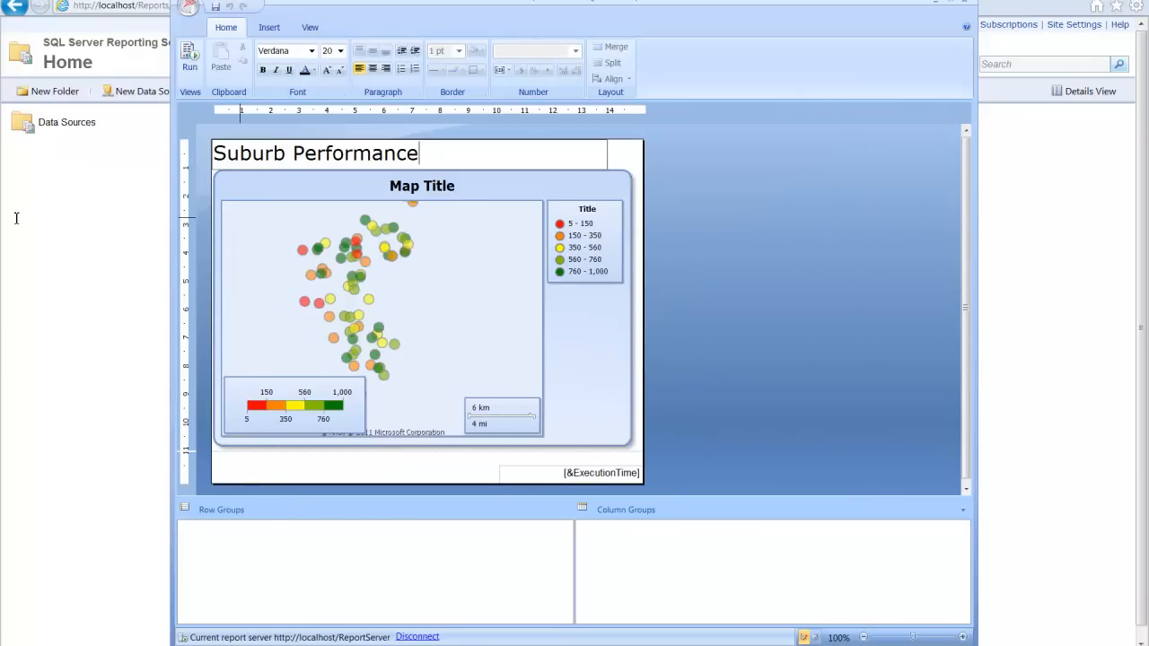
Switch to the Report Manager browser window and refresh the Home folder listing.
click(32, 224)
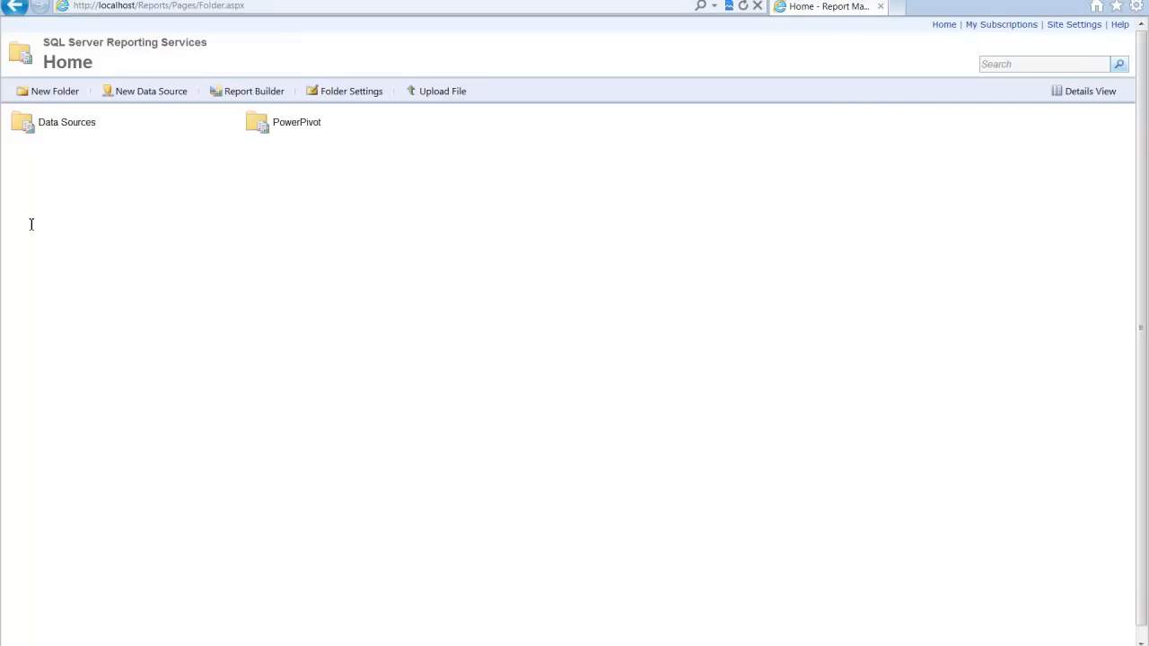
key(F5)
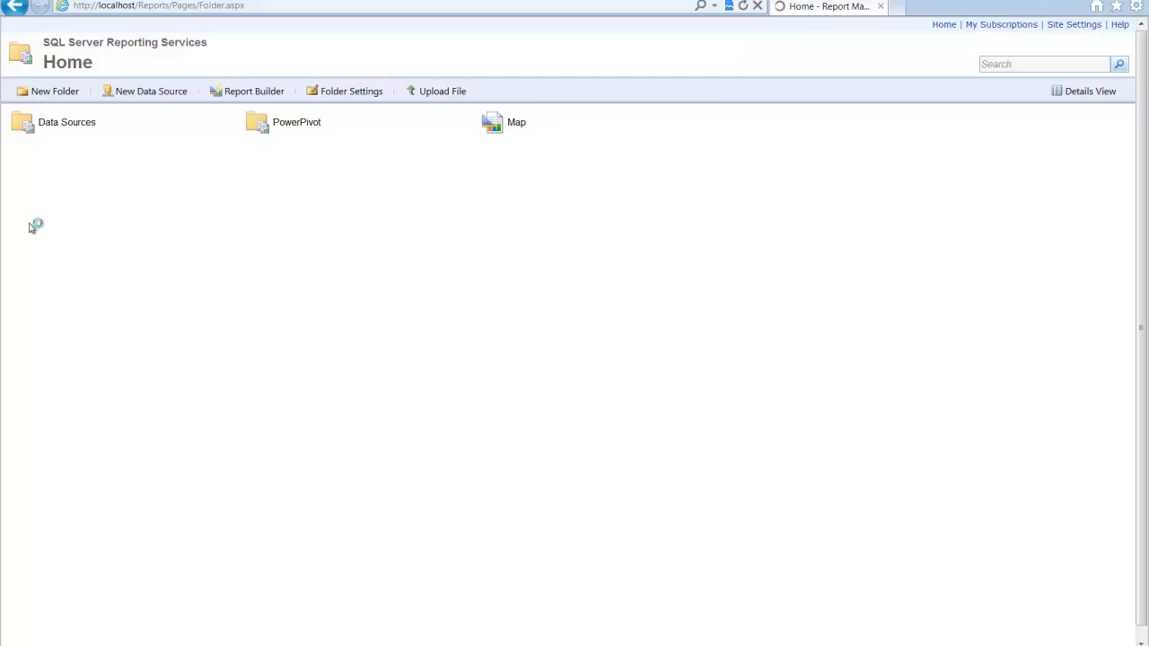